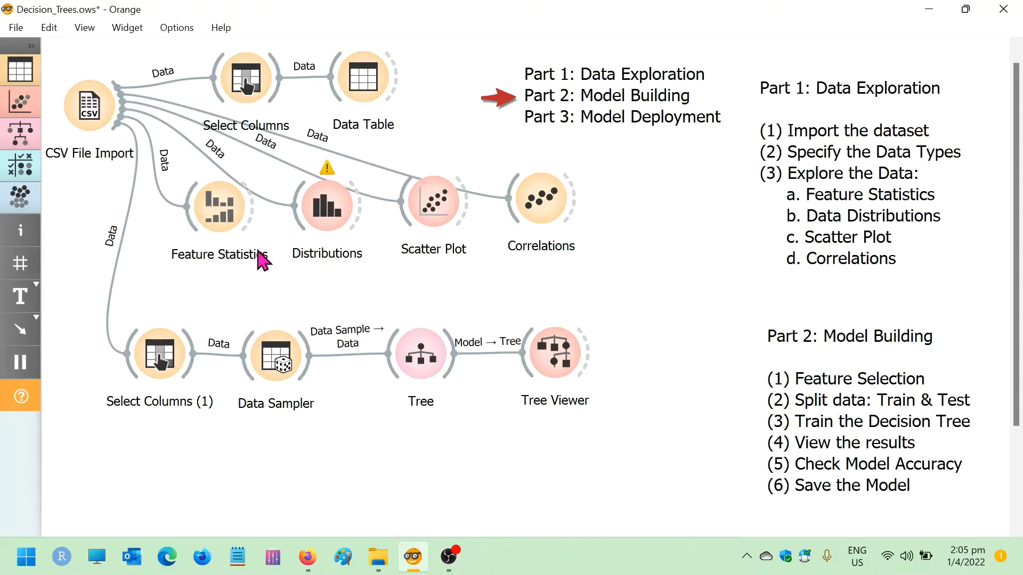
- Select the Feature Statistics, Distributions, Scatter Plot and Correlations widgets in turn, then clear the selection
left_click(223, 216)
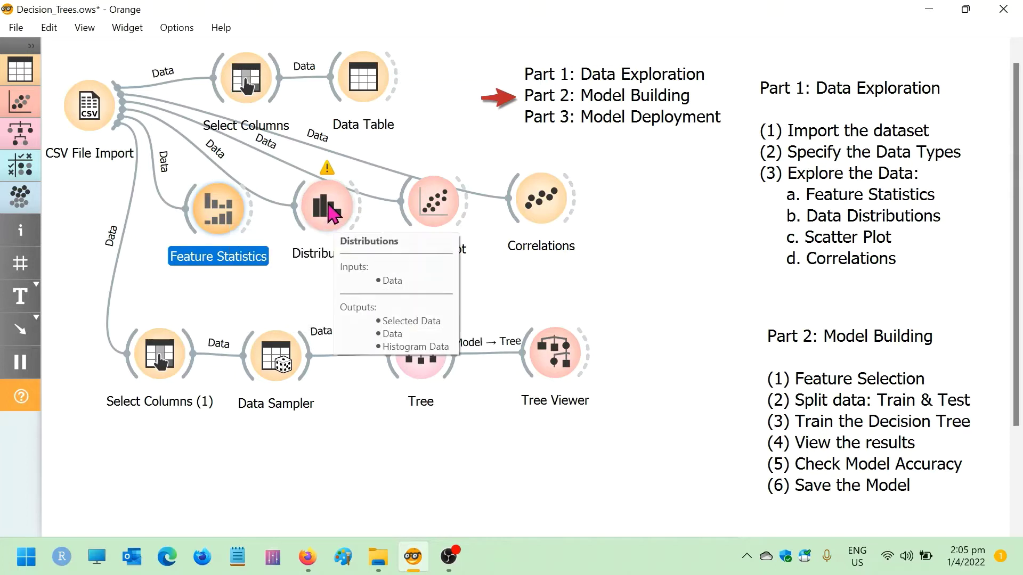
left_click(329, 210)
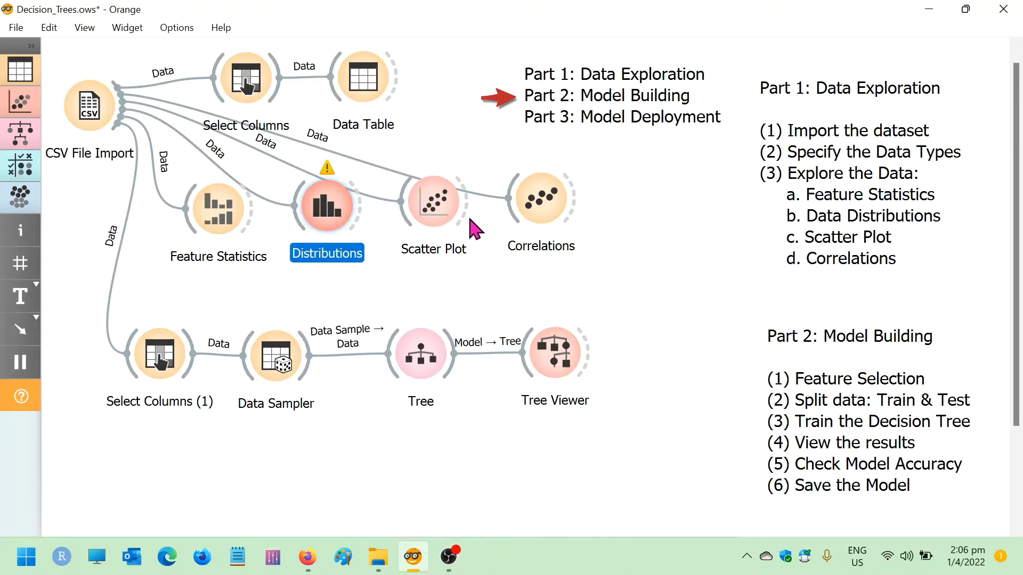
left_click(447, 212)
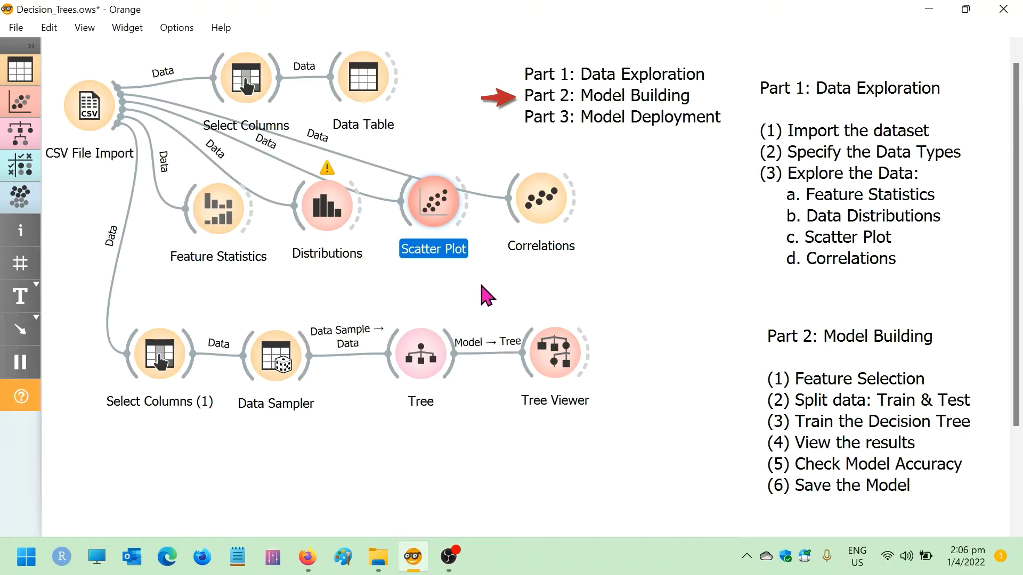
left_click(545, 187)
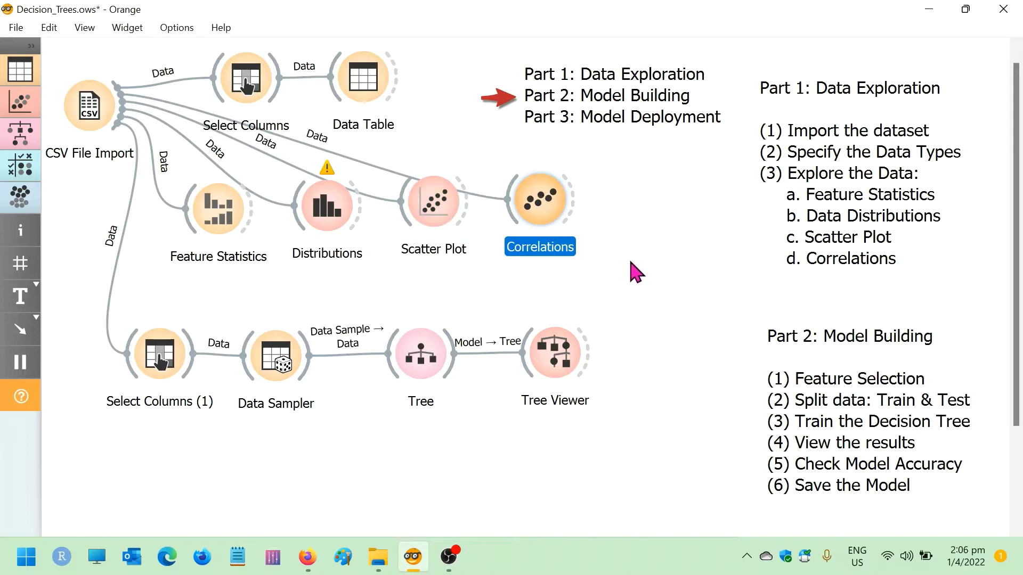
left_click(657, 243)
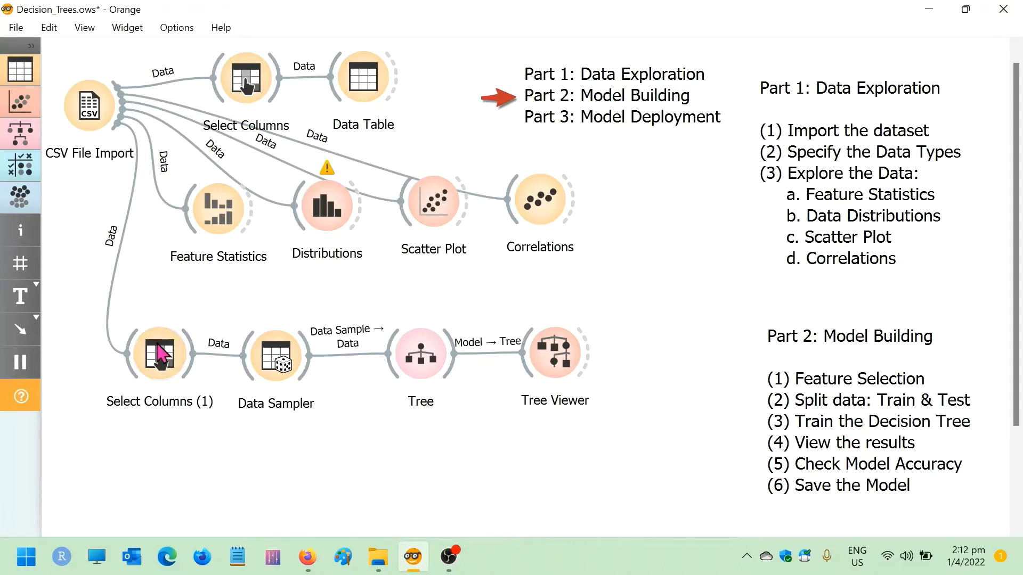
- Select the Select Columns (1), Data Sampler, Tree and Tree Viewer widgets in turn, then clear the selection
left_click(157, 346)
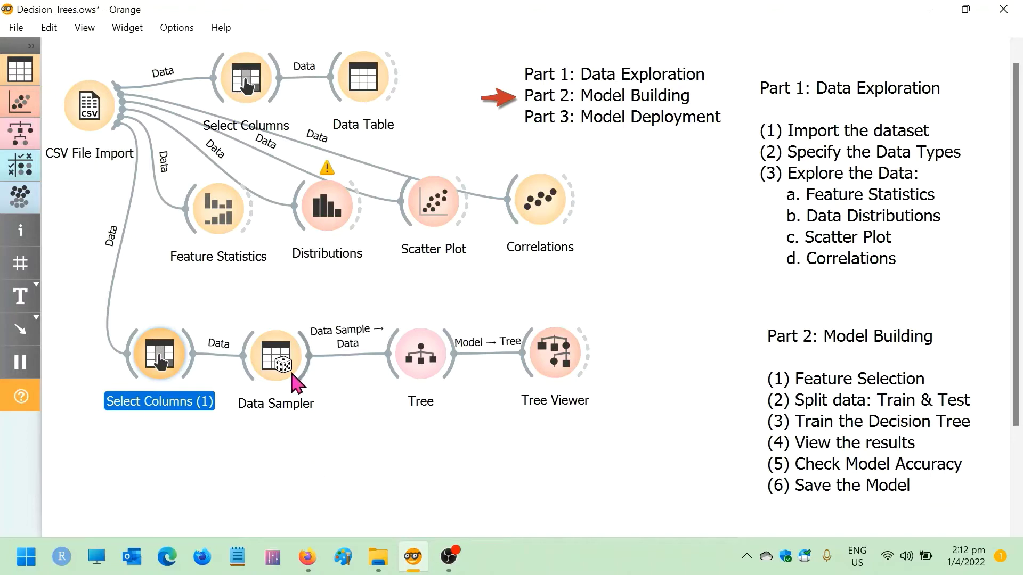
left_click(278, 360)
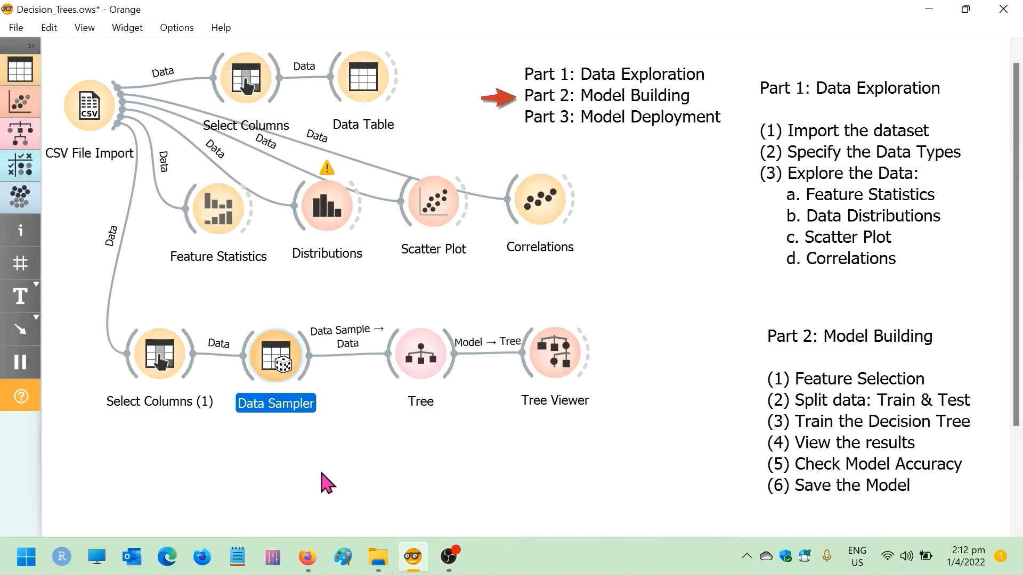
left_click(423, 370)
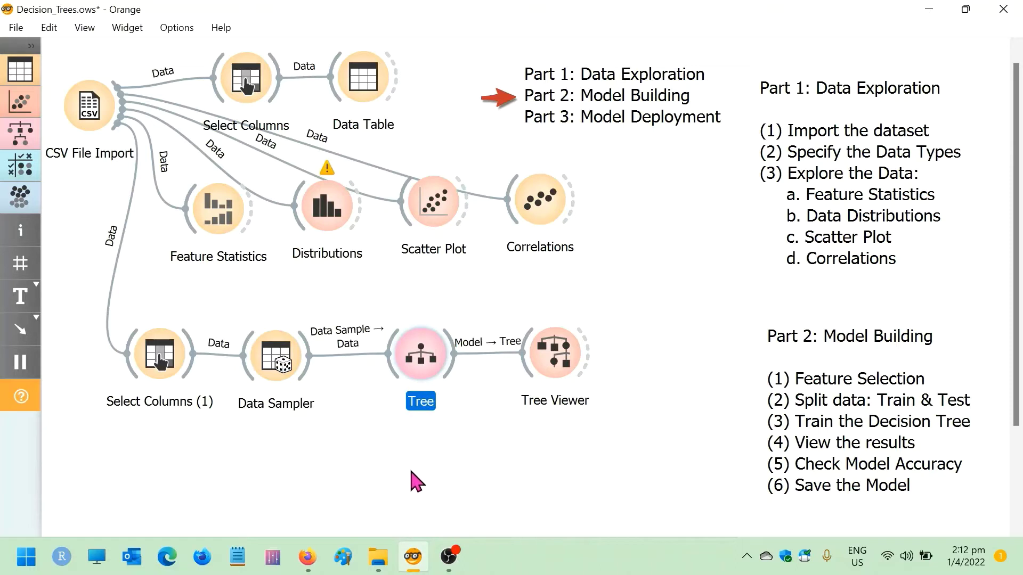
left_click(578, 368)
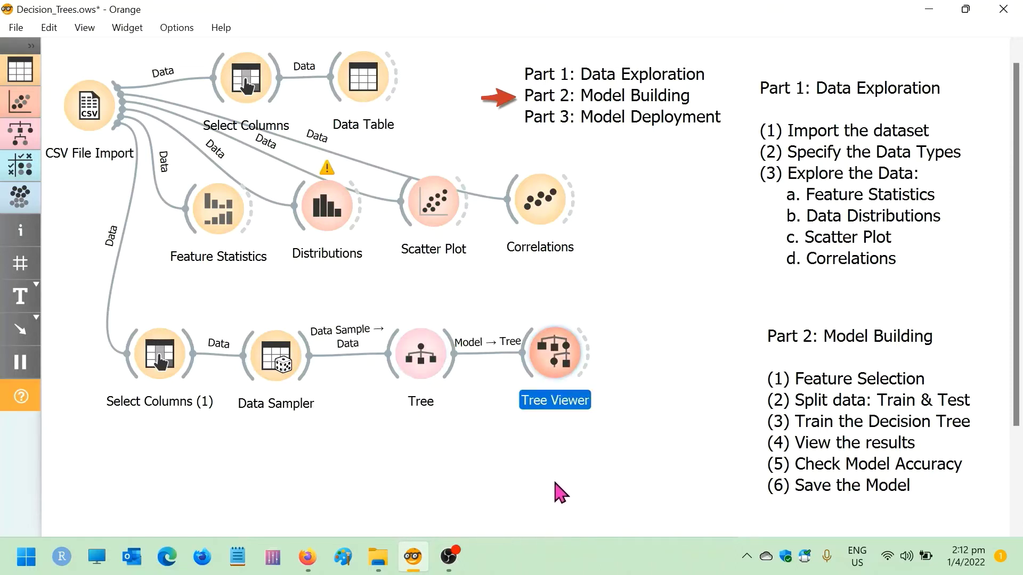
left_click(521, 469)
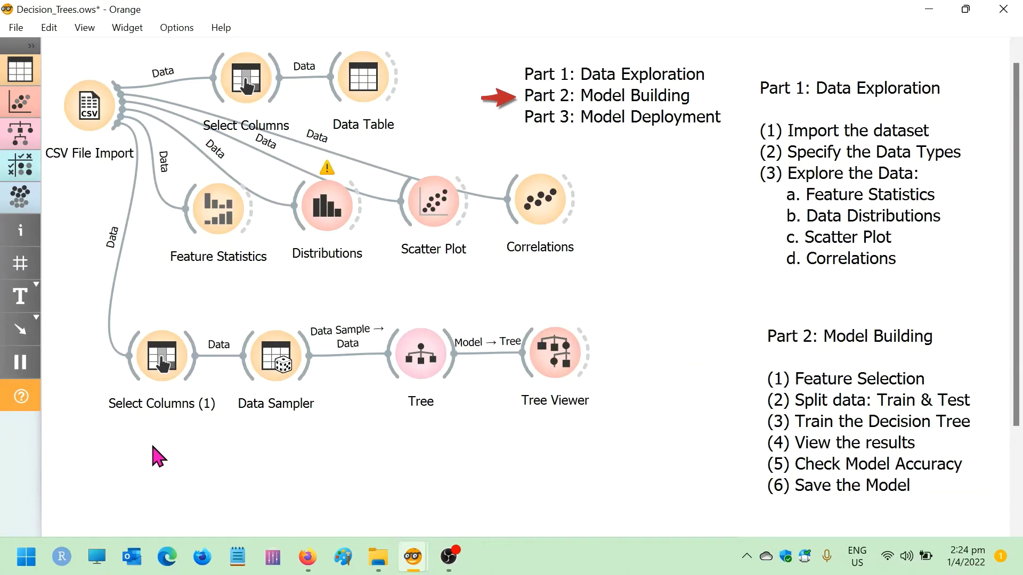
- In Select Columns (1), move BMI to Ignored and back, keeping eight features with Outcome as target
double_click(163, 354)
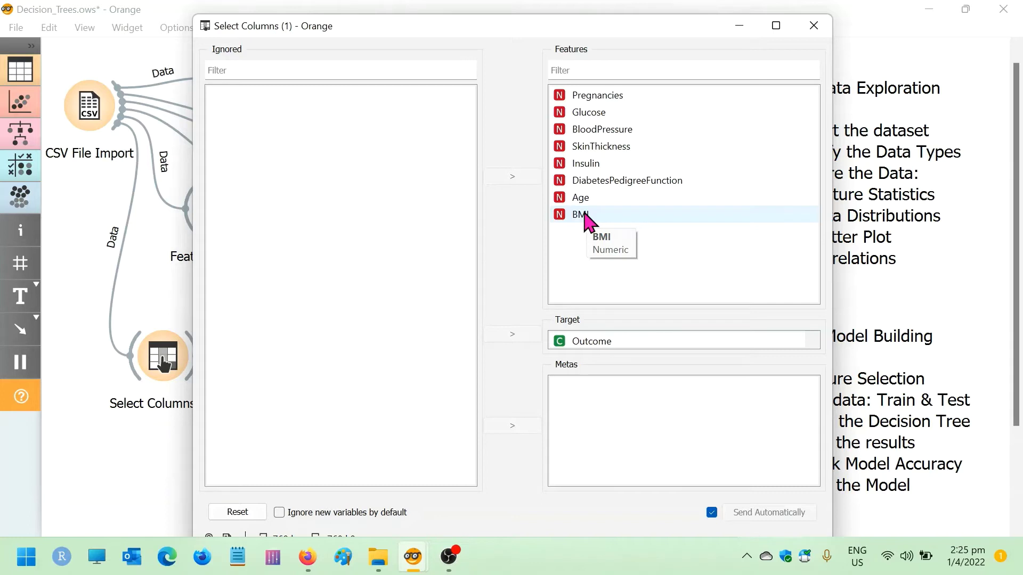
left_click_drag(586, 218, 301, 259)
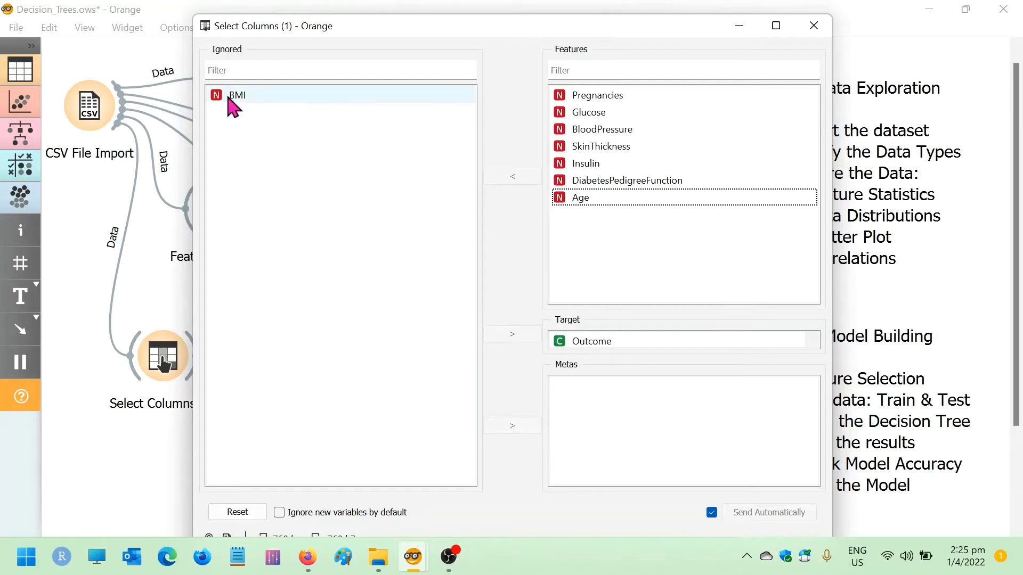
left_click_drag(222, 100, 623, 243)
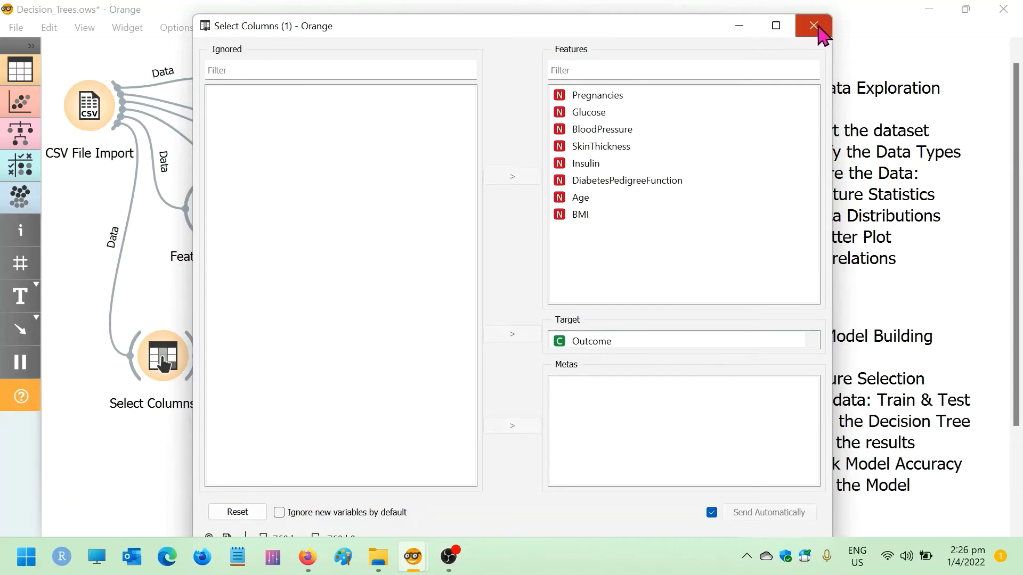
- Close Select Columns and bring up the Data Sampler settings and its documentation
left_click(814, 25)
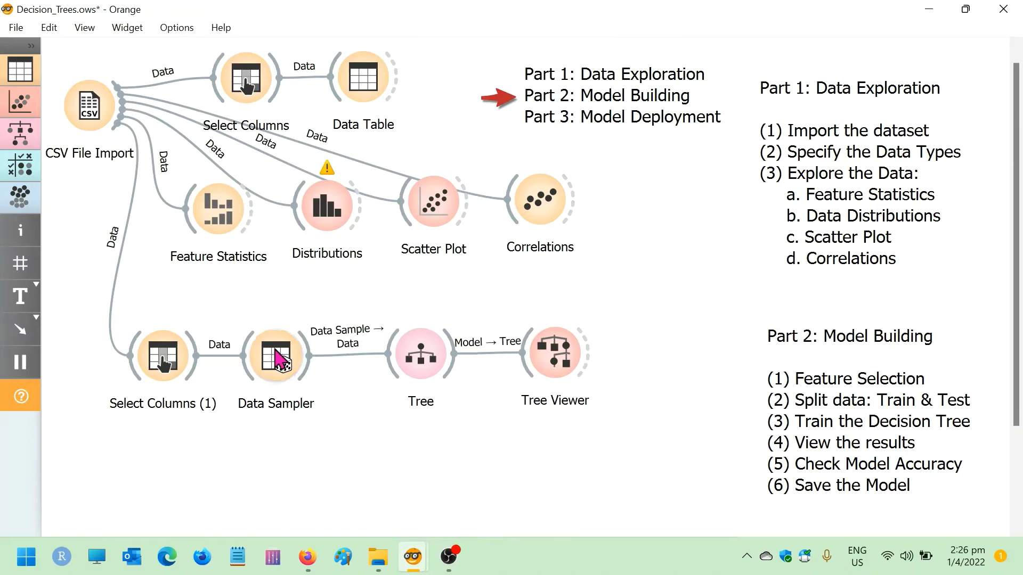
double_click(282, 361)
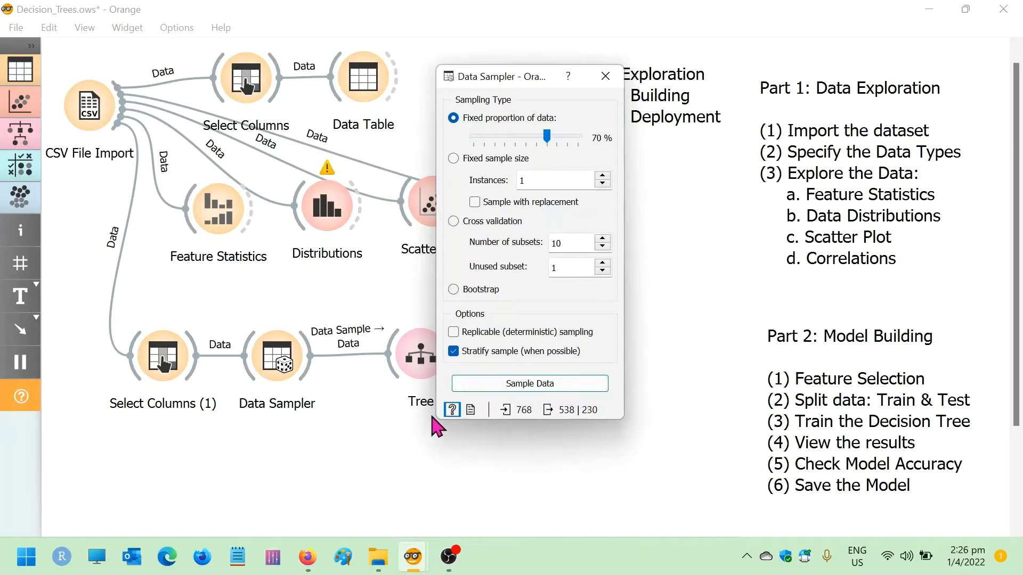
left_click(451, 410)
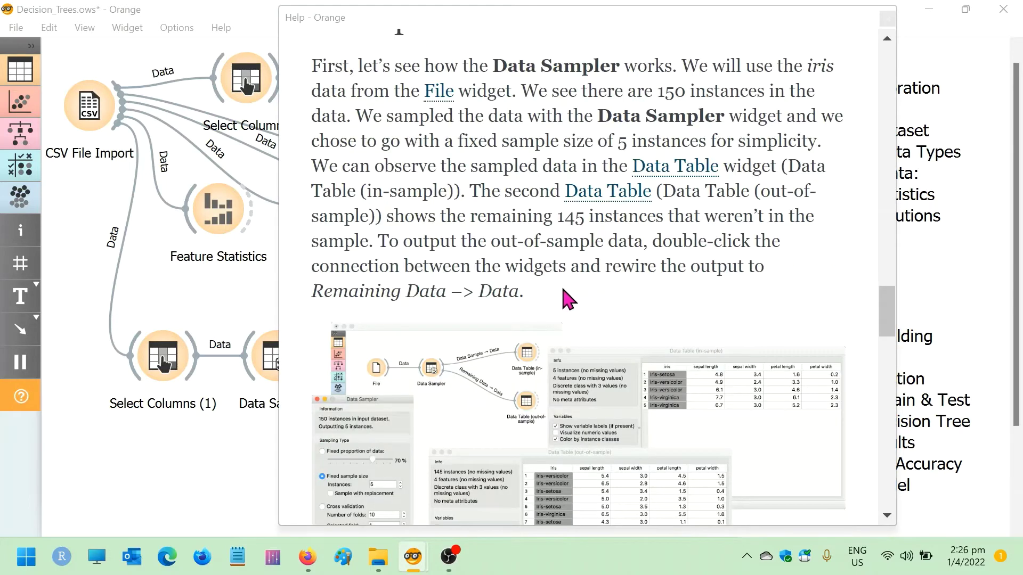
- Read through the Data Sampler's sampling-methods help page, then close it
scroll(559, 288, "up", 10)
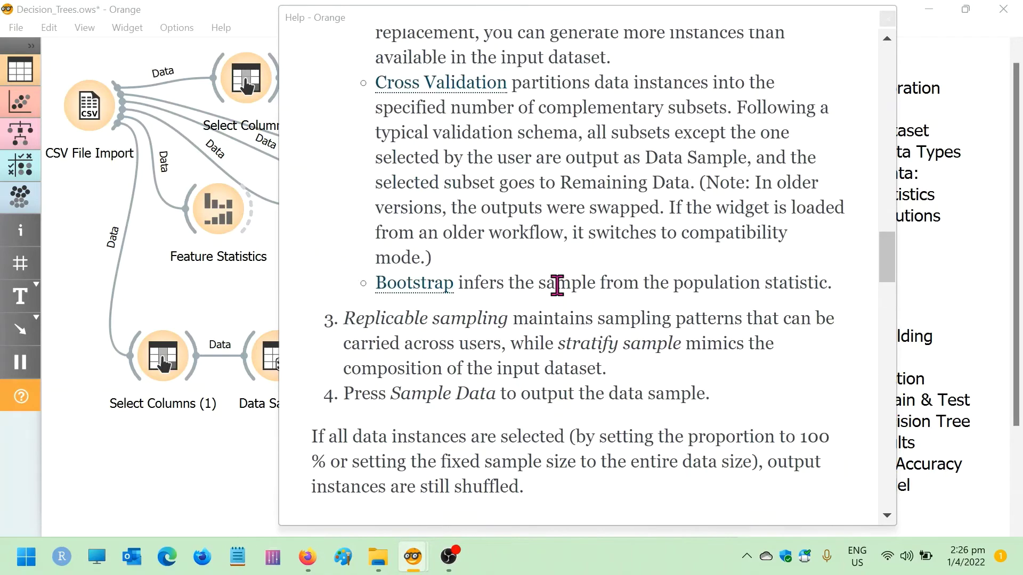
scroll(557, 286, "up", 8)
scroll(557, 286, "down", 4)
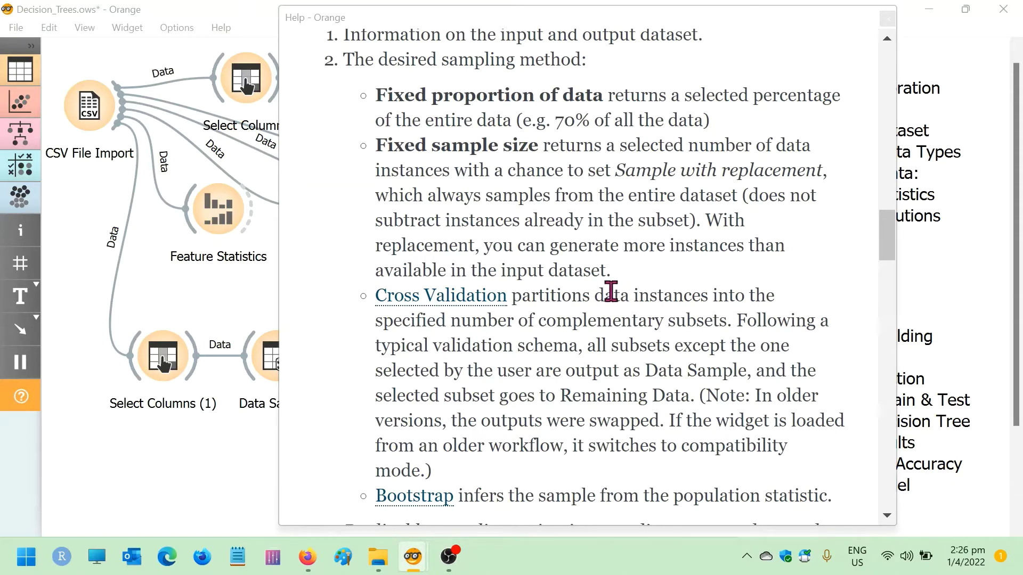
scroll(610, 290, "up", 6)
scroll(610, 290, "up", 10)
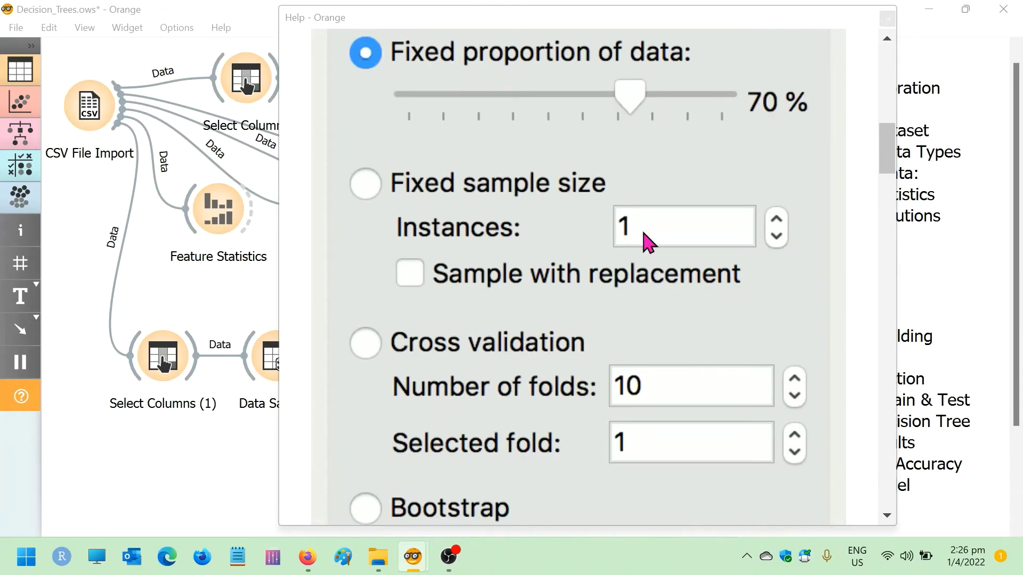
left_click(887, 19)
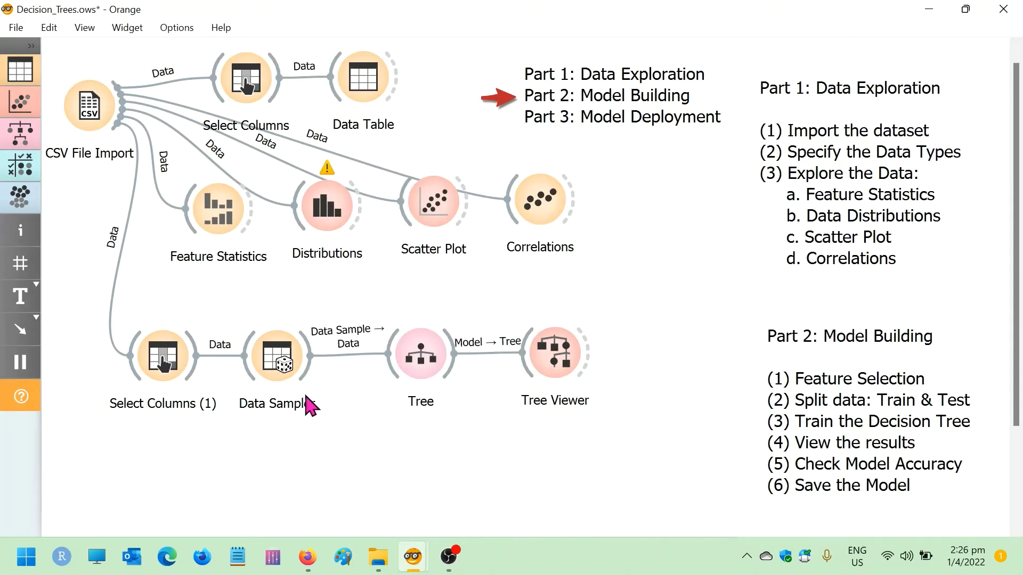
- Bring the Data Sampler settings (stratified 70% fixed proportion) to the front and reposition the window
mouse_move(413, 557)
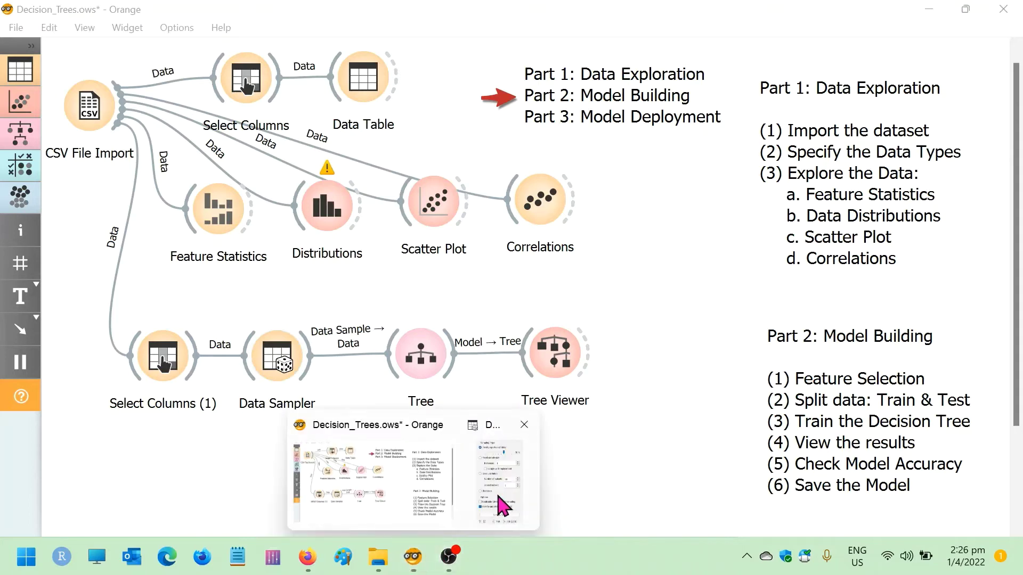
left_click(501, 501)
left_click_drag(515, 87, 485, 80)
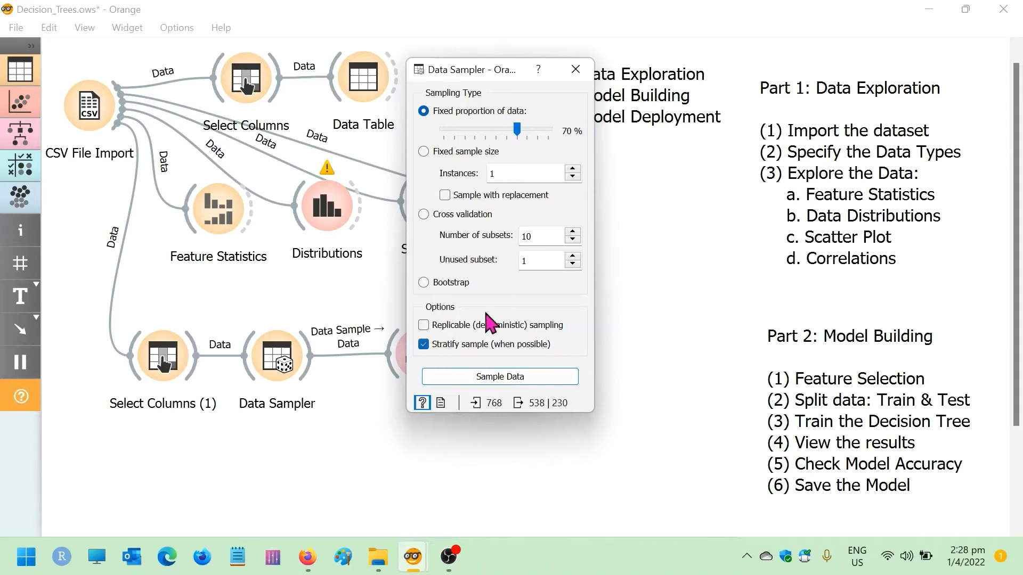
- Enable replicable sampling and resample, splitting 768 rows into 538 sampled and 230 remaining
left_click(424, 326)
left_click(508, 377)
mouse_move(504, 410)
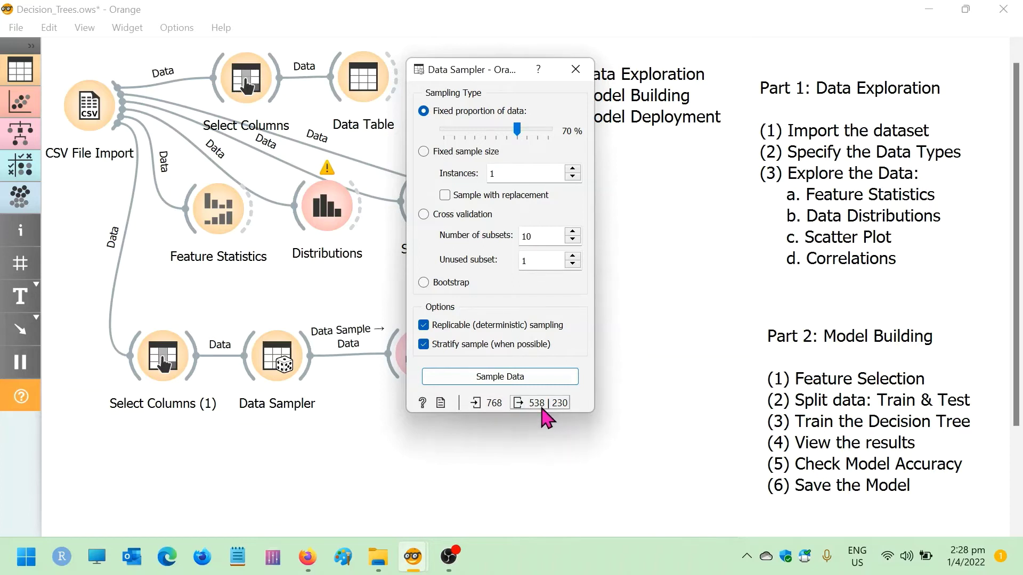
- Close the Data Sampler, then review and close the Tree learner's parameters (90% majority stop)
mouse_move(542, 410)
left_click(576, 68)
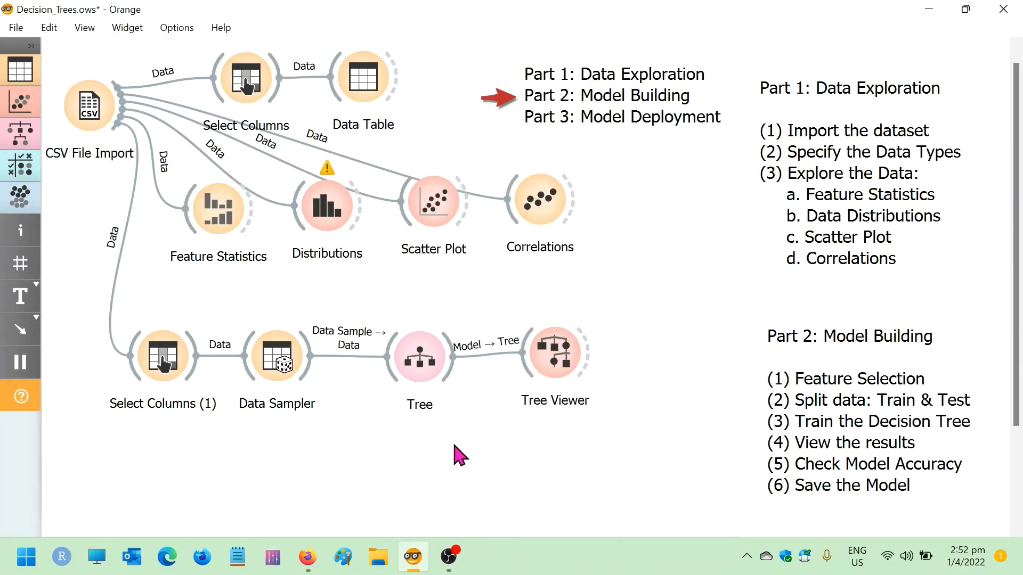
double_click(420, 356)
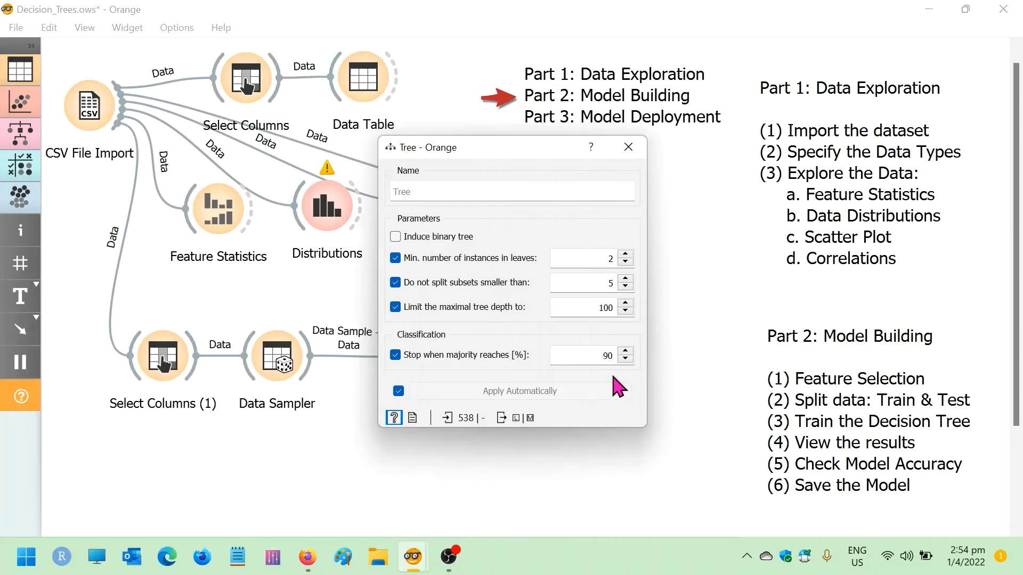
left_click(628, 147)
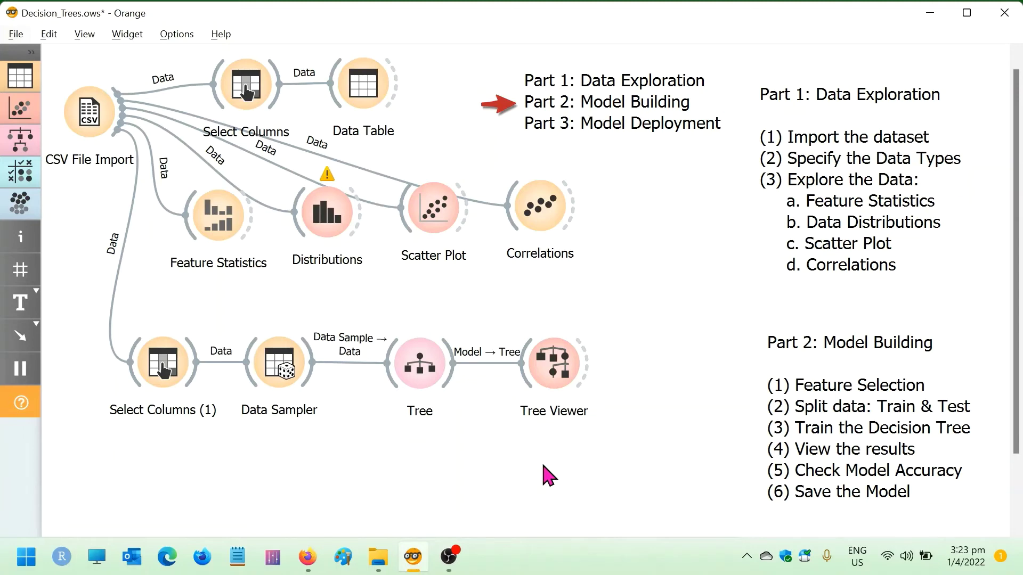
- Inspect the 103-node, 52-leaf decision tree in Tree Viewer, reading node rules from the Glucose split
double_click(555, 367)
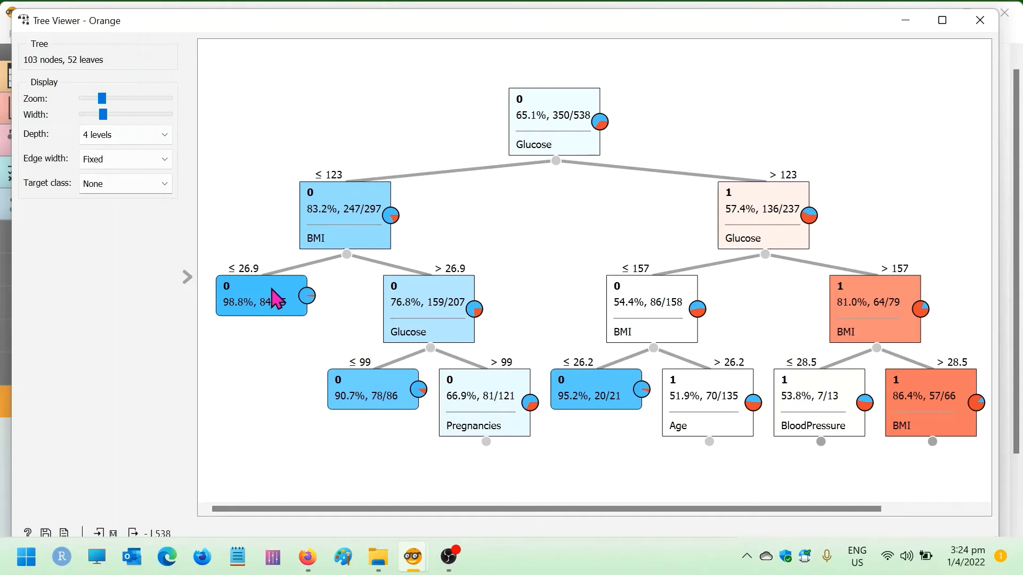
- Add a Test and Score widget below Tree, feeding it Data Sampler's data and the Tree learner
mouse_move(277, 299)
mouse_move(285, 323)
mouse_move(751, 255)
left_click(980, 21)
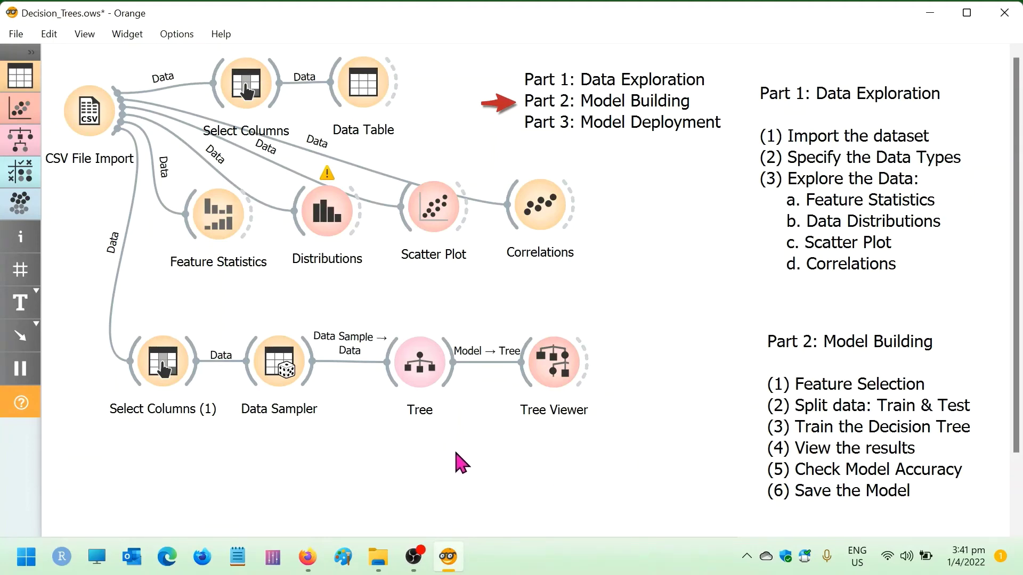
right_click(452, 464)
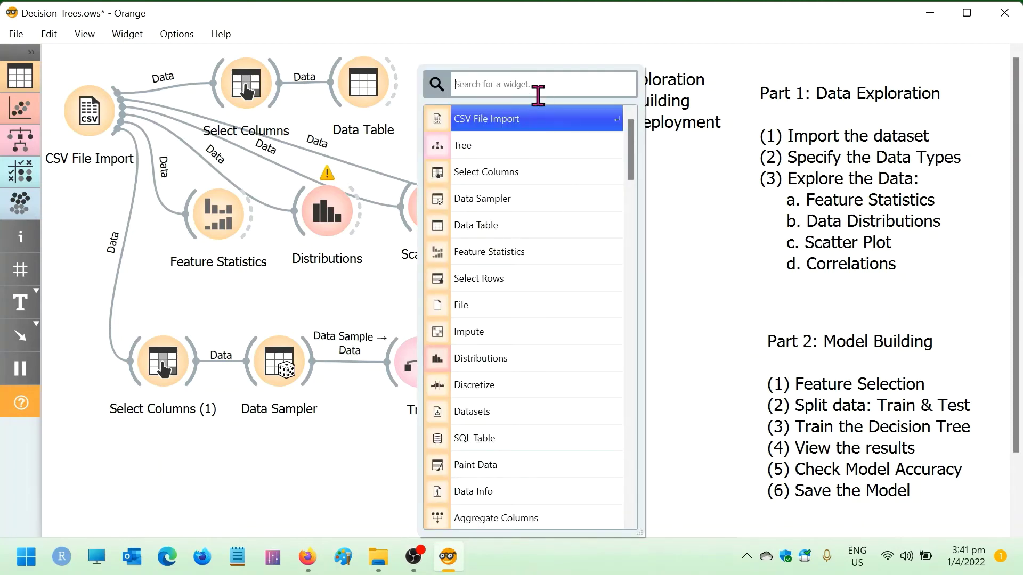
type("test")
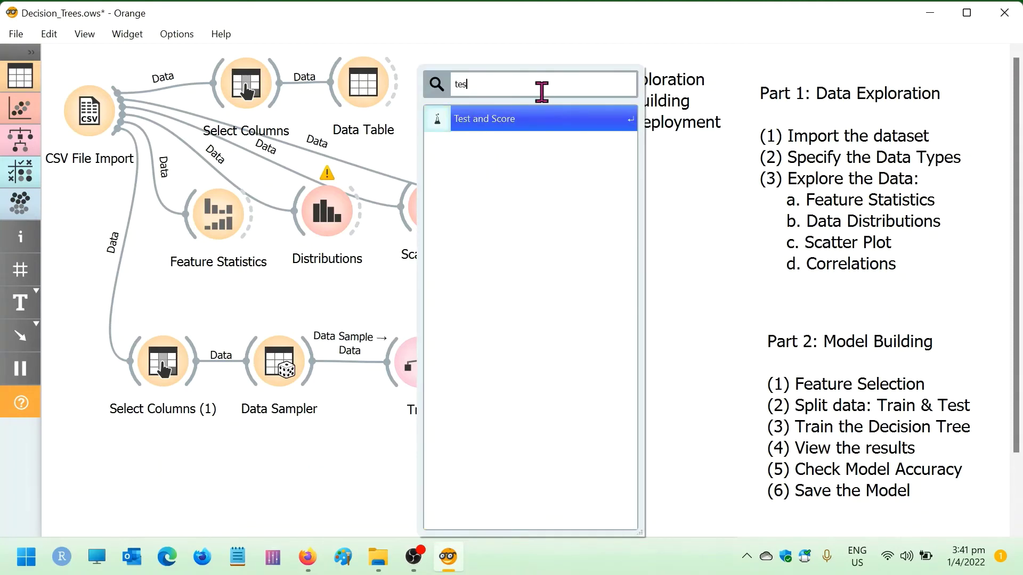
left_click(505, 128)
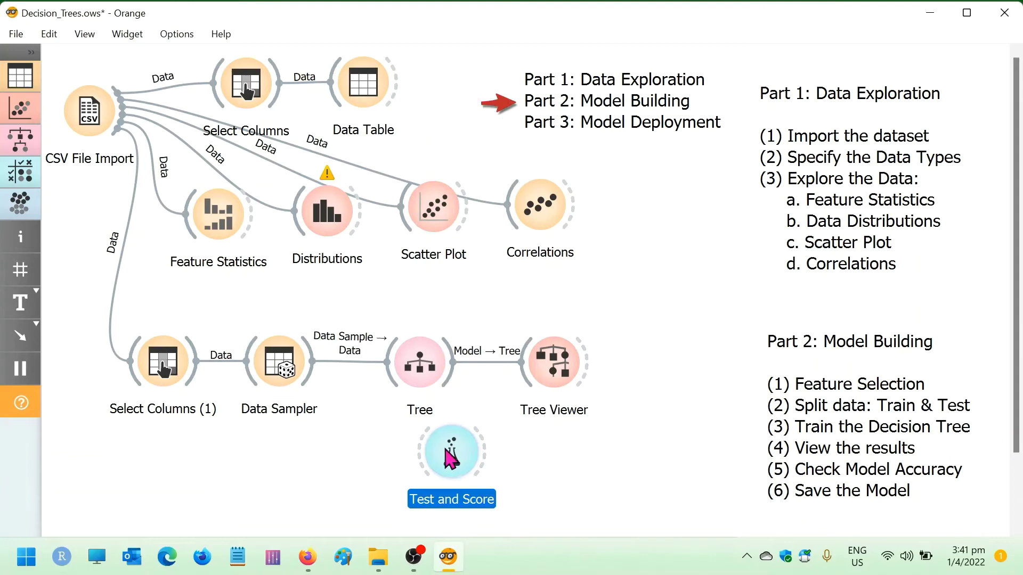
left_click_drag(452, 453, 479, 456)
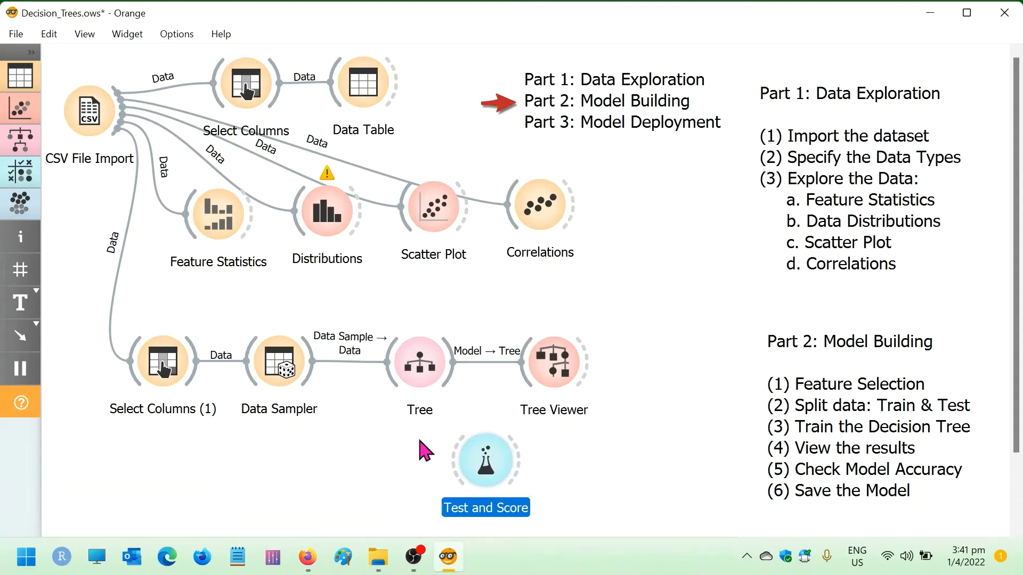
mouse_move(309, 372)
left_mouse_down()
mouse_move(338, 399)
mouse_move(381, 490)
mouse_move(468, 458)
left_mouse_up()
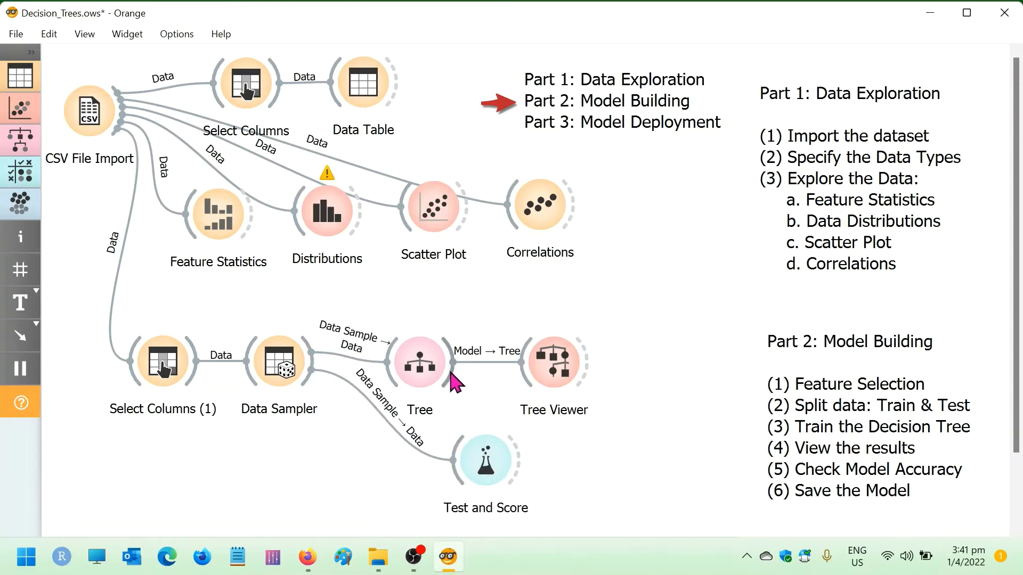
left_click_drag(452, 373, 453, 458)
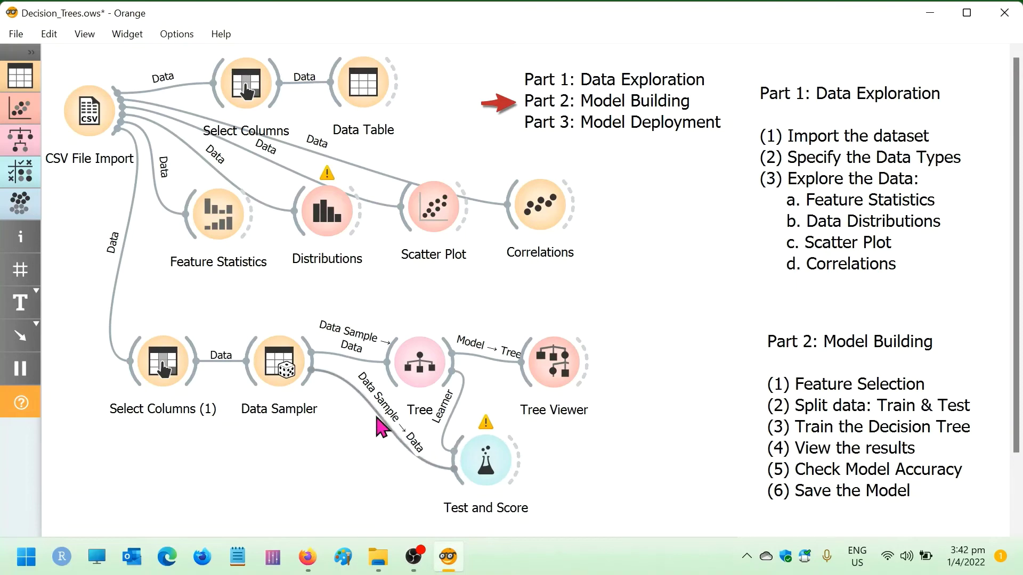
- Link Data Sampler's Remaining Data to Test and Score's Test Data in Edit Links
double_click(385, 428)
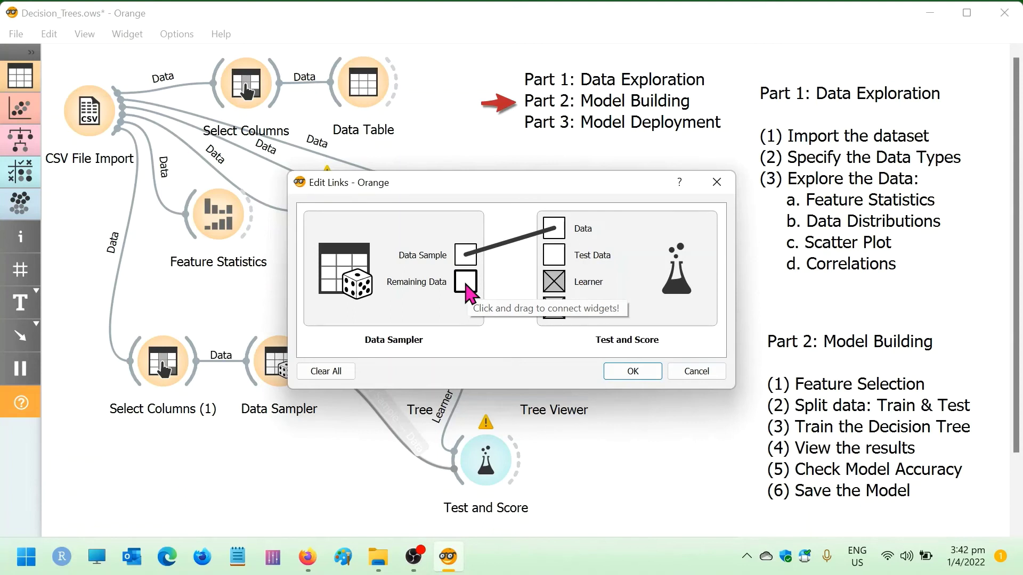
left_click_drag(469, 288, 568, 259)
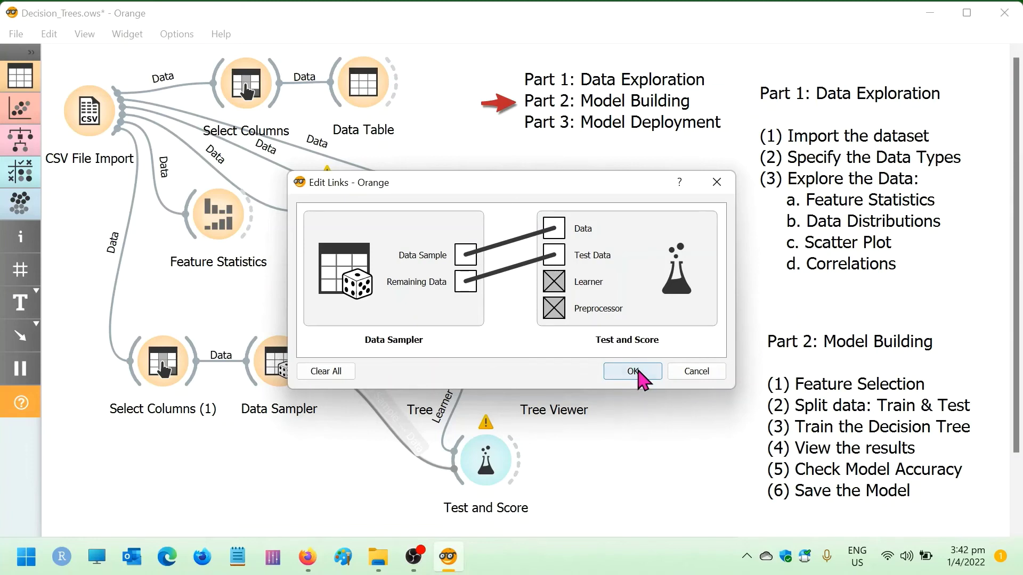
left_click(633, 372)
- Review Tree's Test and Score results on 230 test rows: CA 0.735, AUC 0.667, precision 0.731
double_click(484, 463)
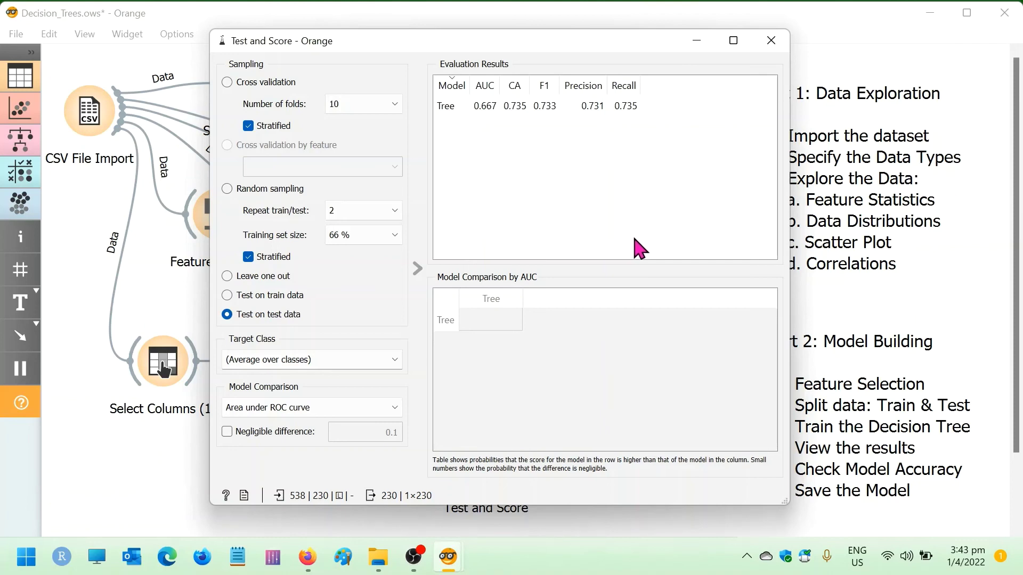
- Close the results, add a Save Model widget via the 'save' search, and link Tree's model to it
left_click(771, 42)
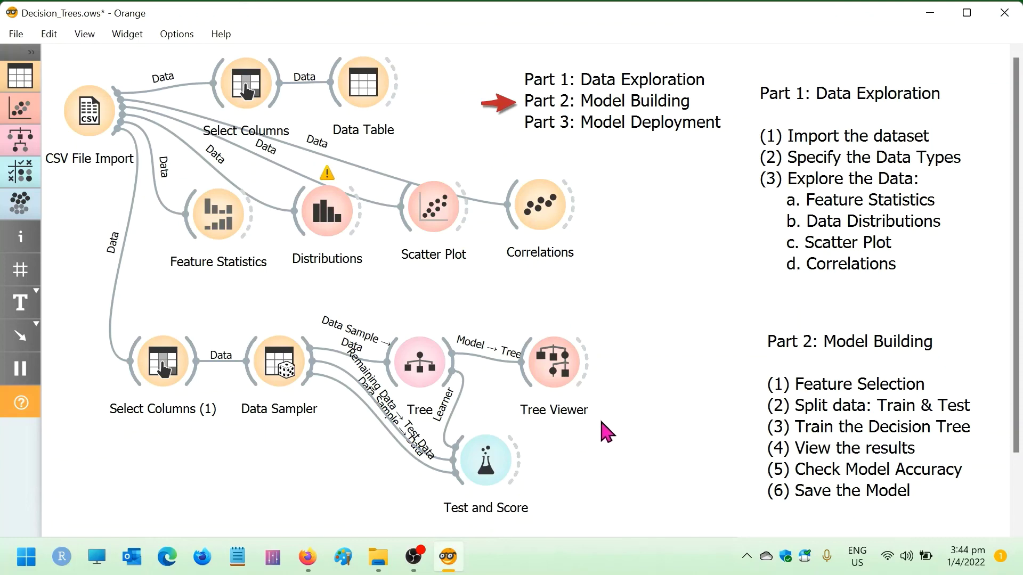
right_click(564, 448)
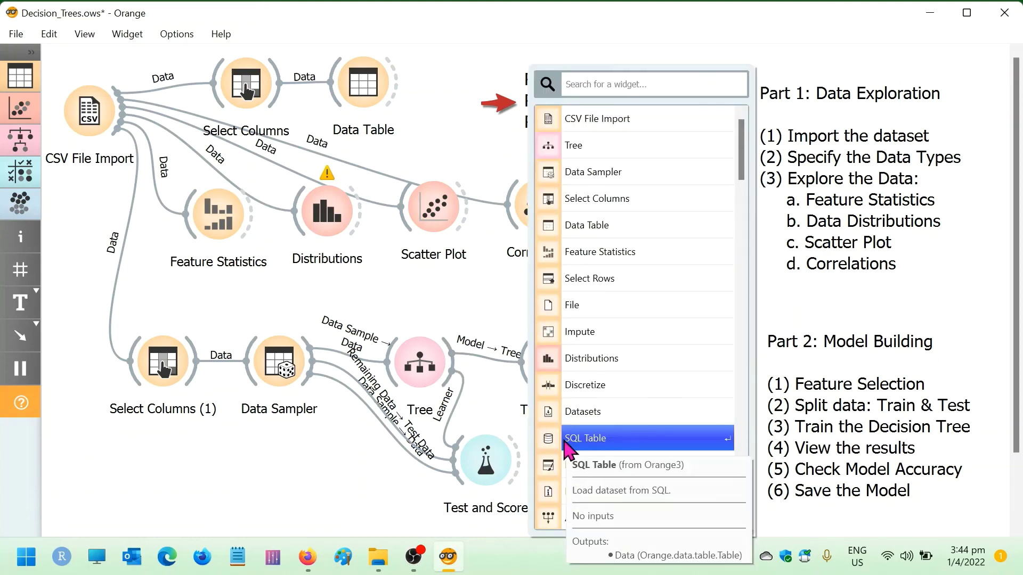
type("save")
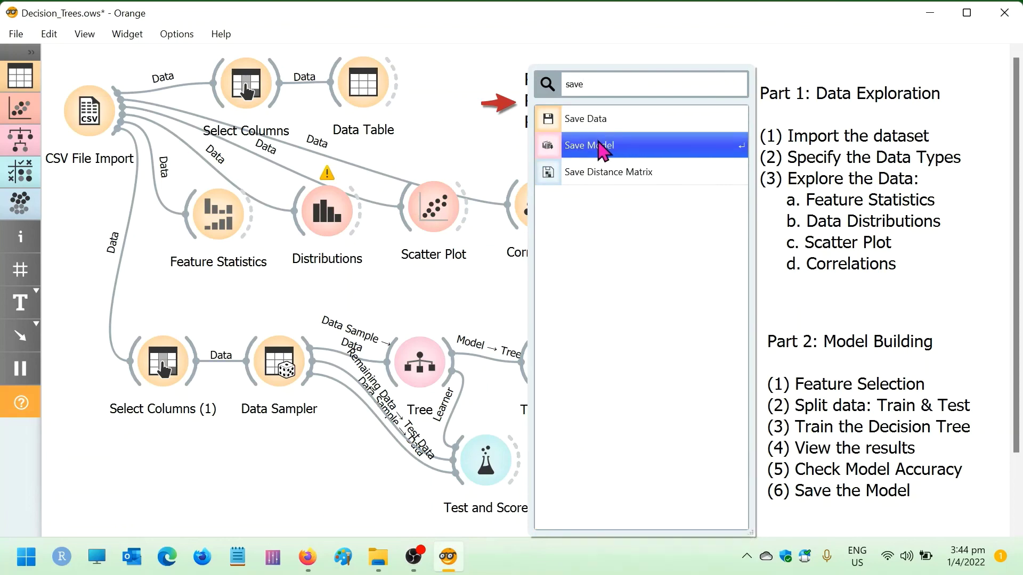
left_click(600, 145)
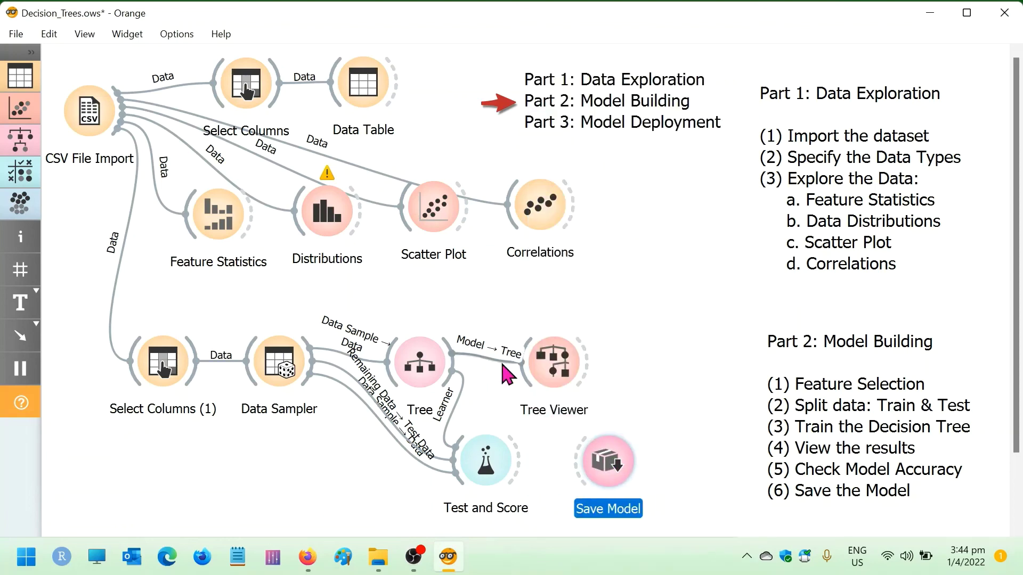
left_click_drag(456, 365, 601, 463)
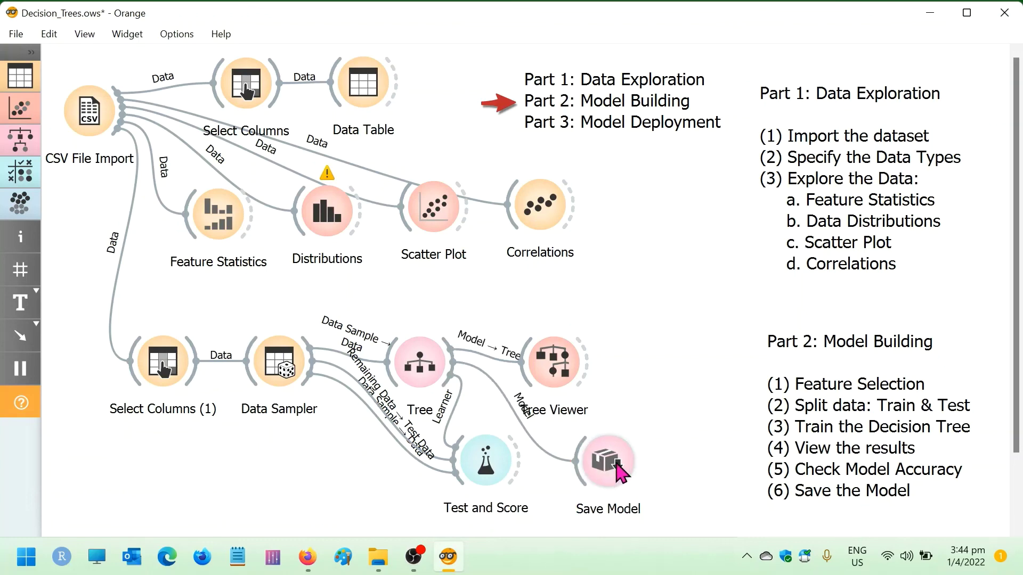
- Save the trained decision tree from the Save Model widget as the file Diabetes.pkcls
double_click(610, 462)
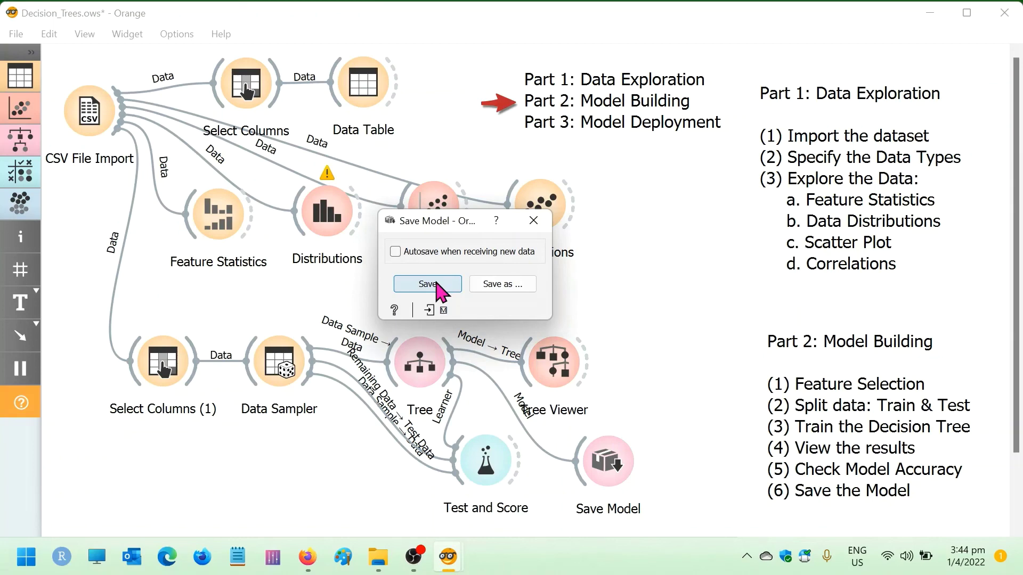
left_click(436, 284)
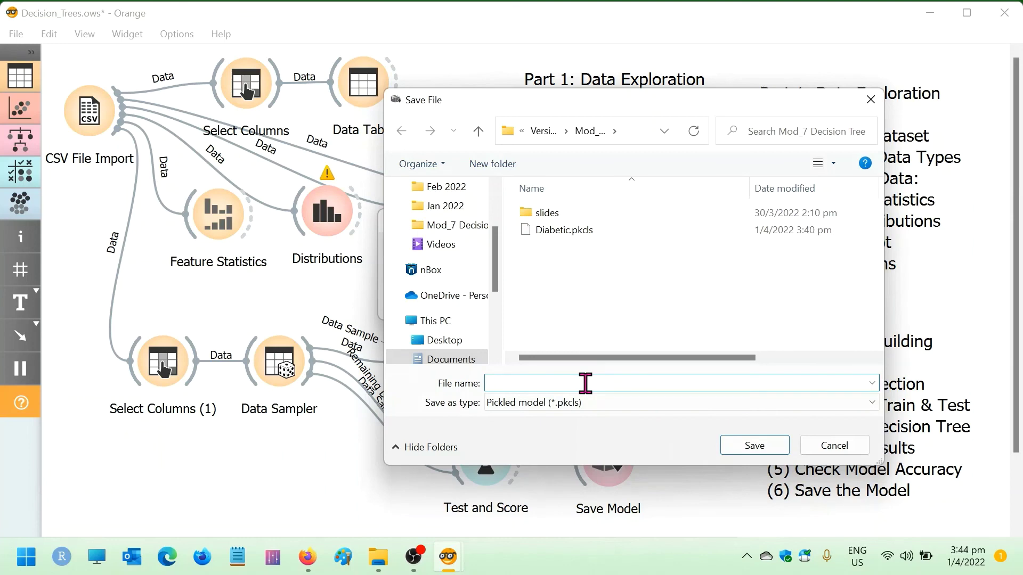
type("Diabe")
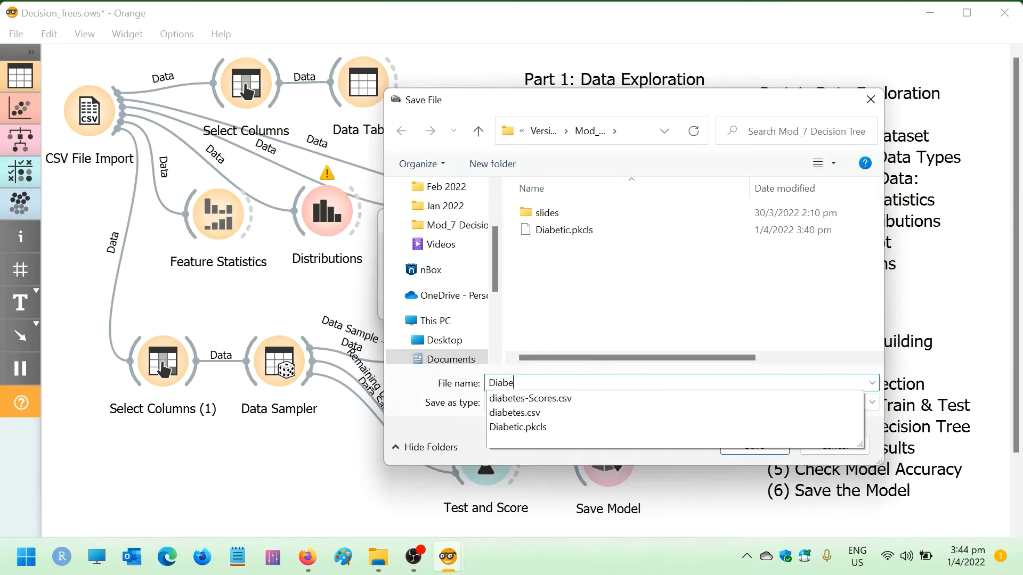
type("tes")
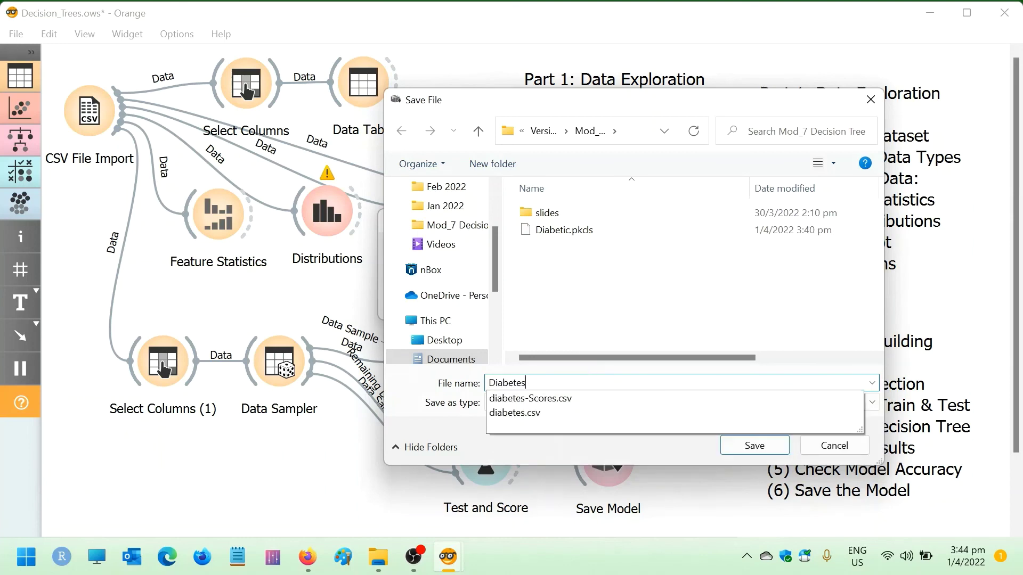
left_click(757, 448)
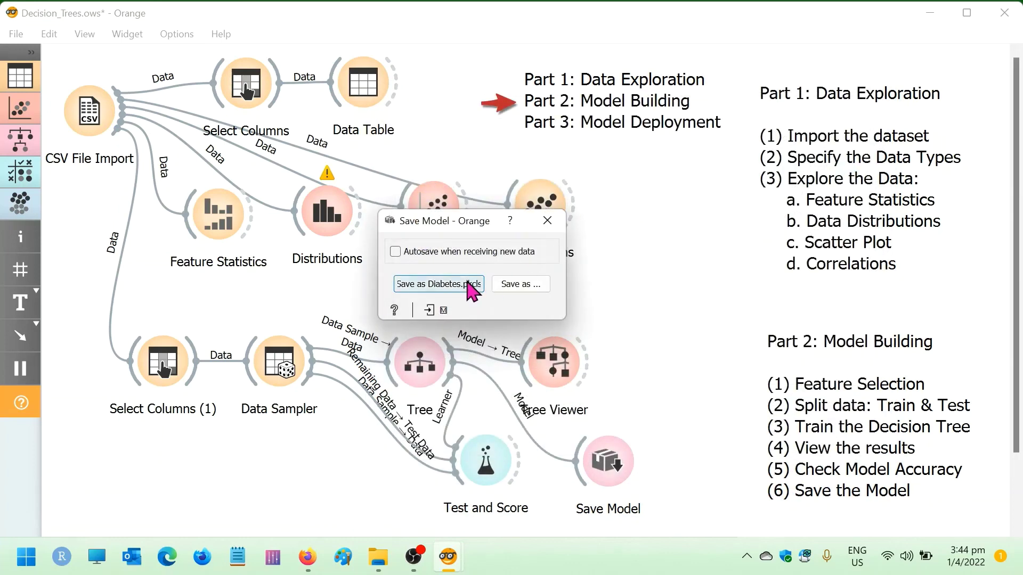
left_click(459, 295)
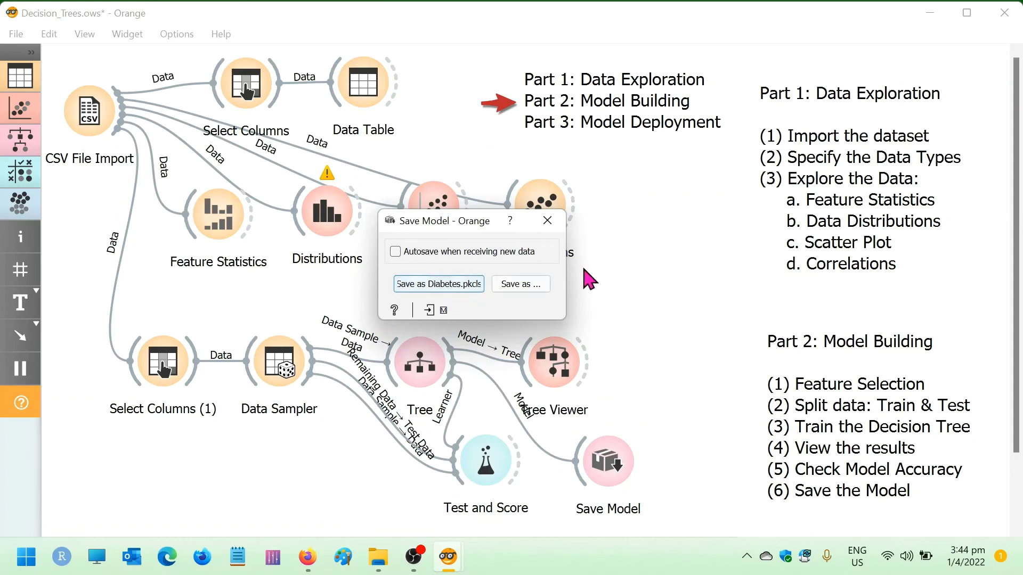
left_click(547, 221)
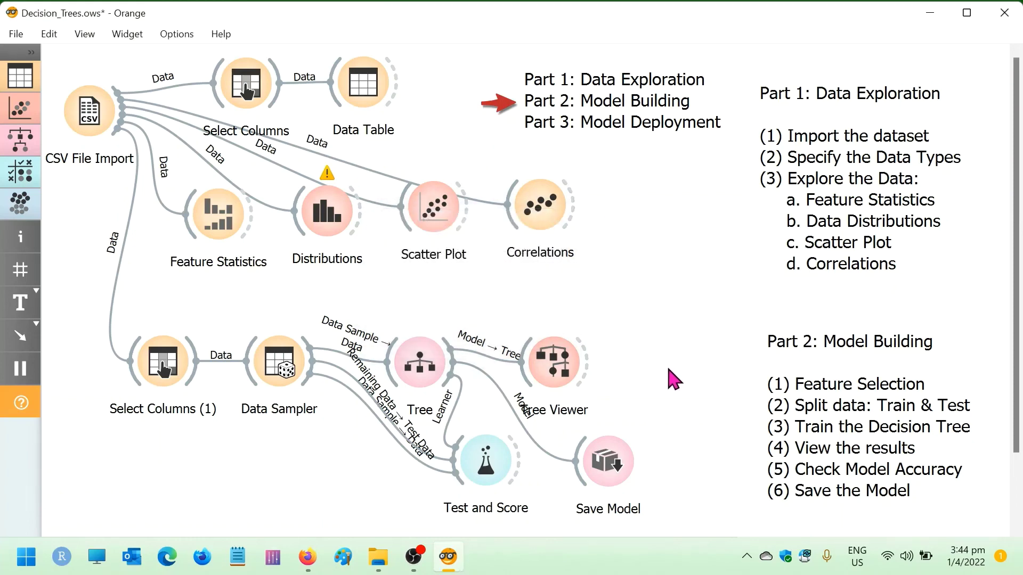